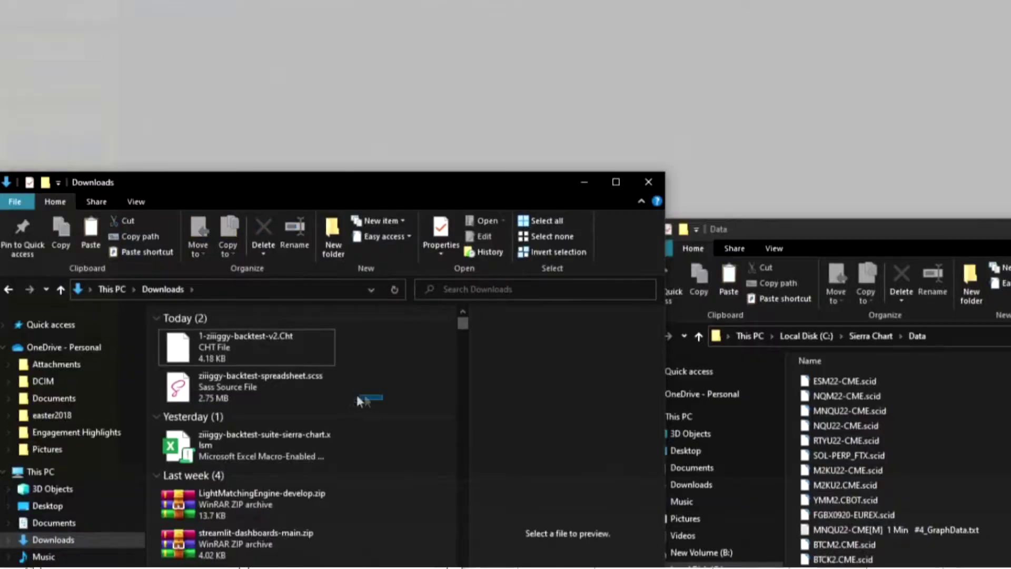
Step: Copy today's downloaded .Cht chart and .scss spreadsheet files into the Sierra Chart Data folder
left_click_drag(357, 396, 314, 337)
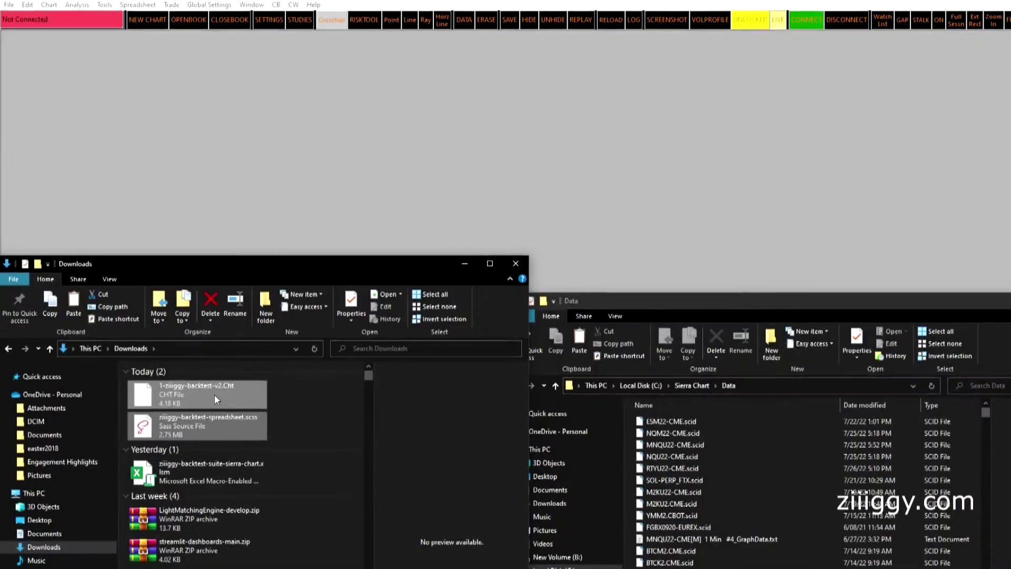
left_click_drag(213, 395, 583, 418)
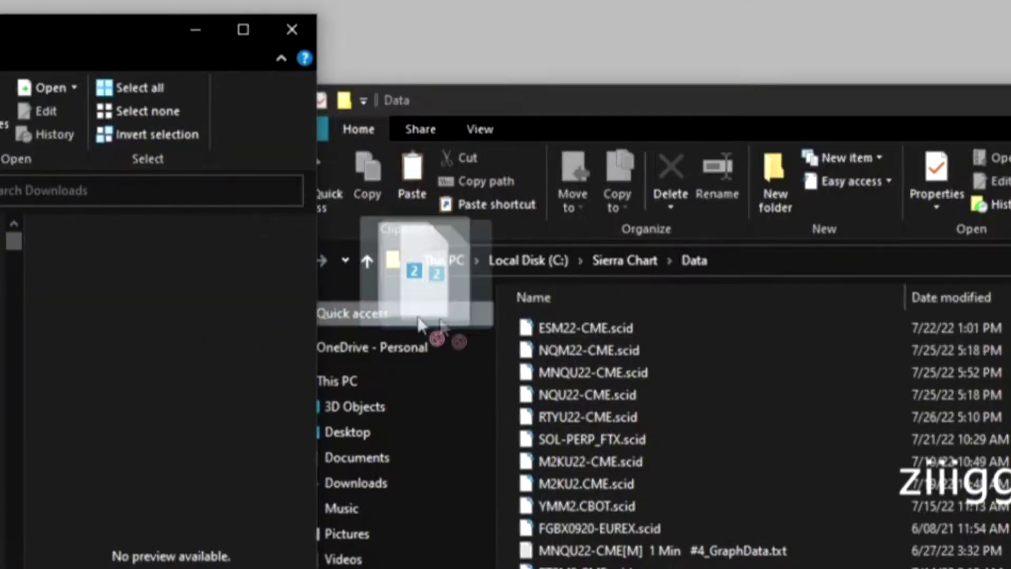
left_click_drag(419, 324, 593, 361)
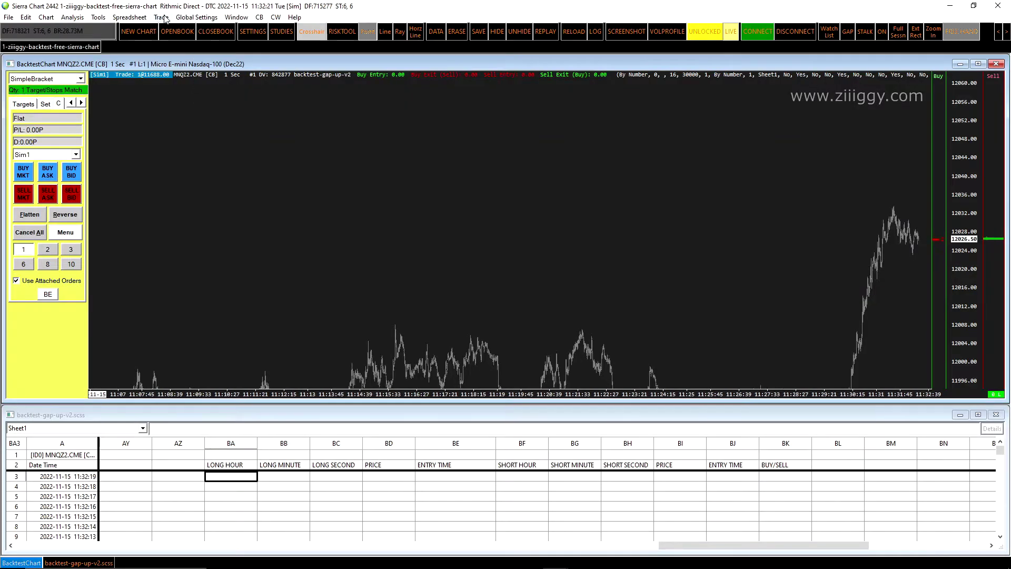
Step: Copy the entire completed-trades list from the Trade Activity Log's Trades tab
left_click(161, 17)
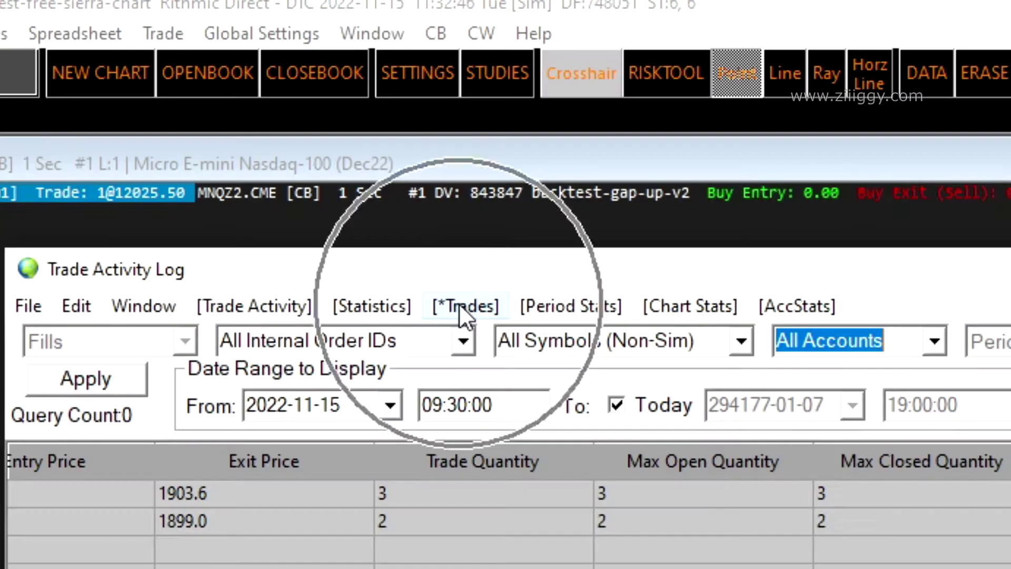
left_click(187, 244)
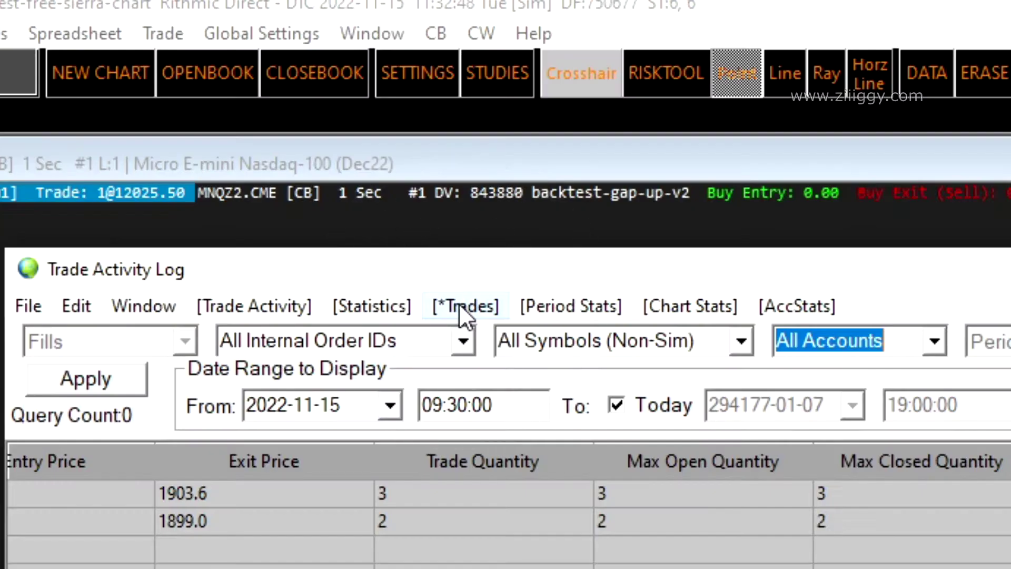
left_click(459, 304)
left_click(80, 304)
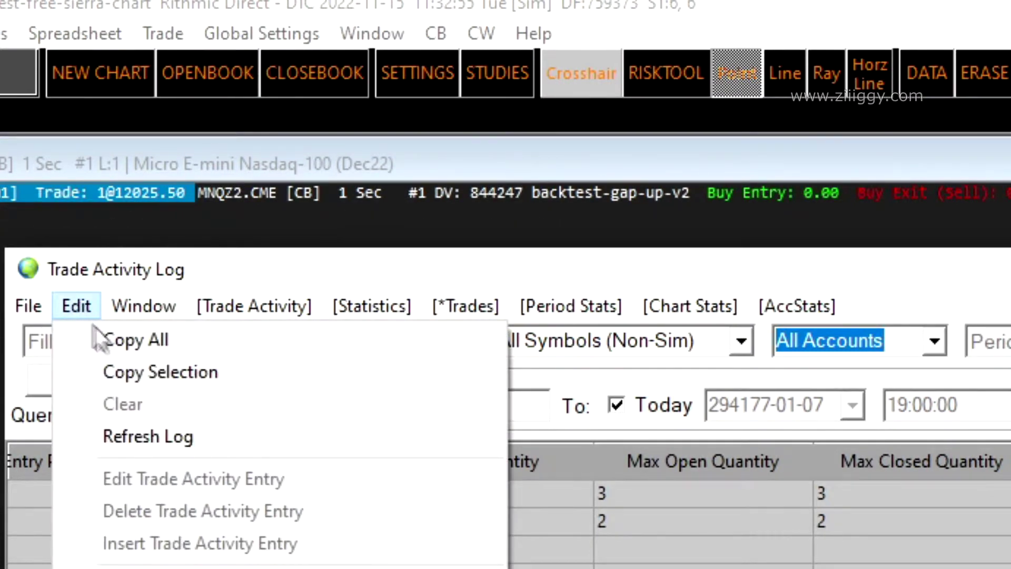
left_click(112, 340)
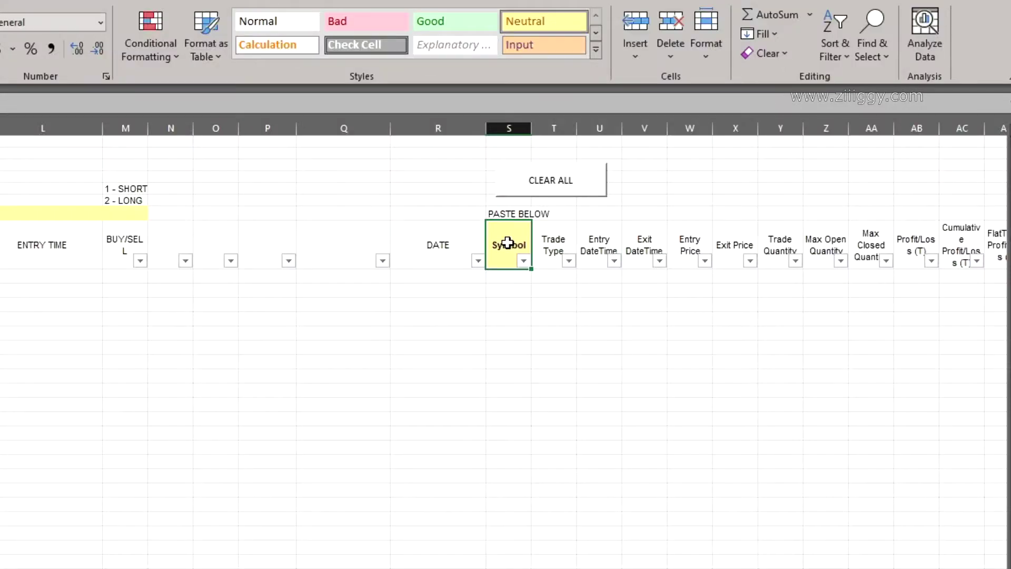
Step: Paste the trades at the Symbol cell, then copy the converted LONG HOUR to BUY/SELL rows
left_click(507, 242)
key("ctrl+v")
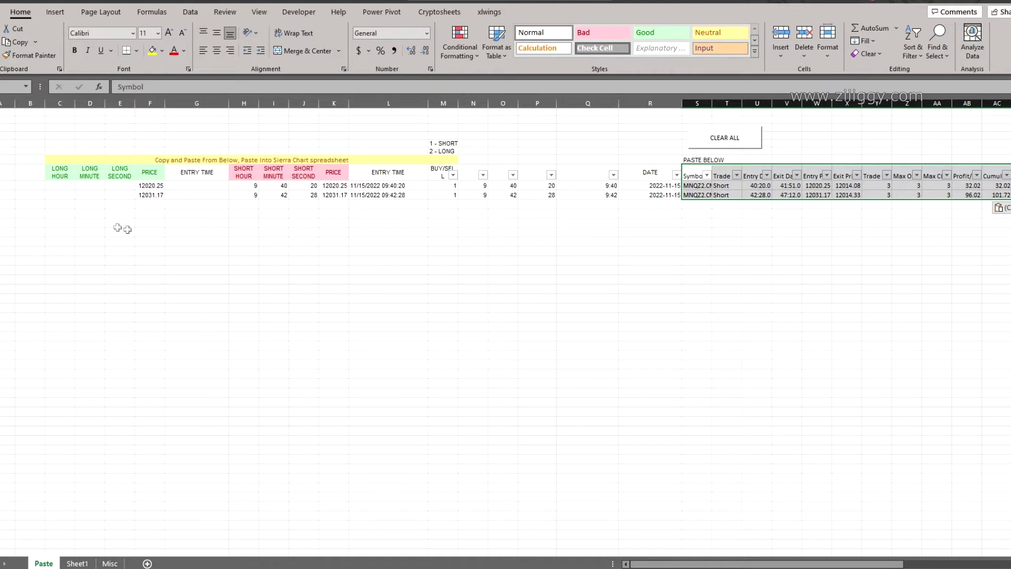
left_click_drag(59, 172, 434, 195)
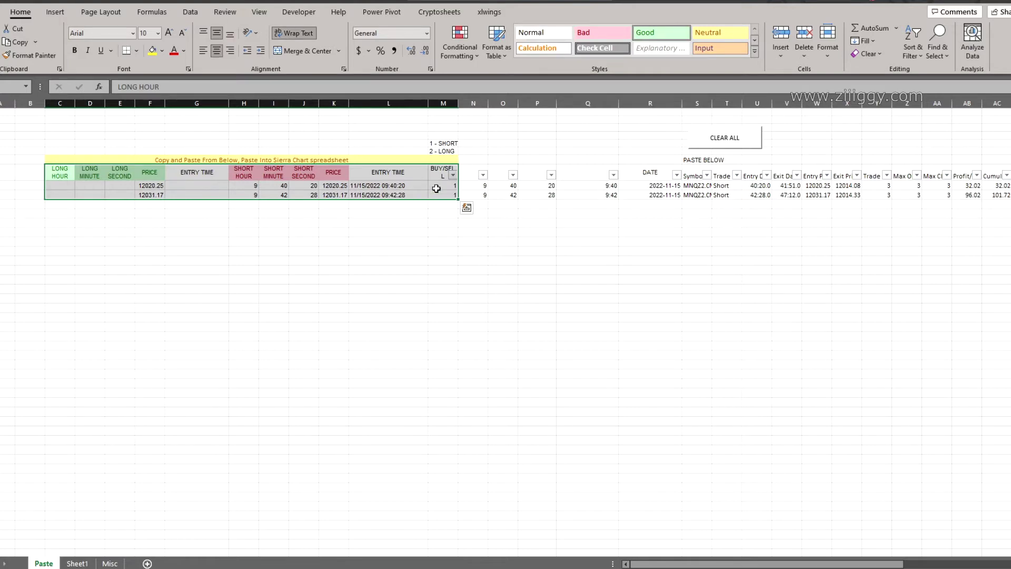
right_click(310, 178)
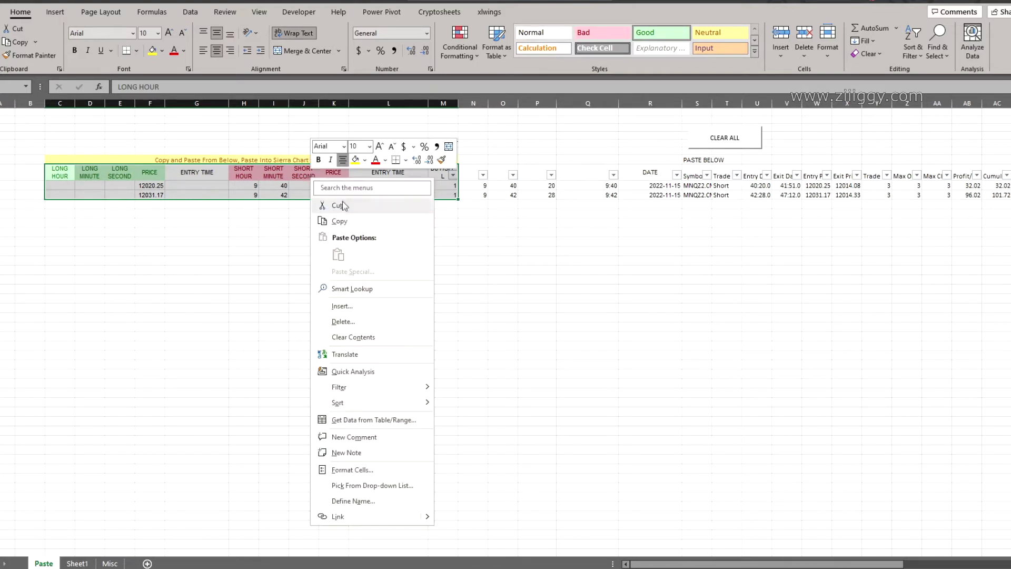
left_click(347, 217)
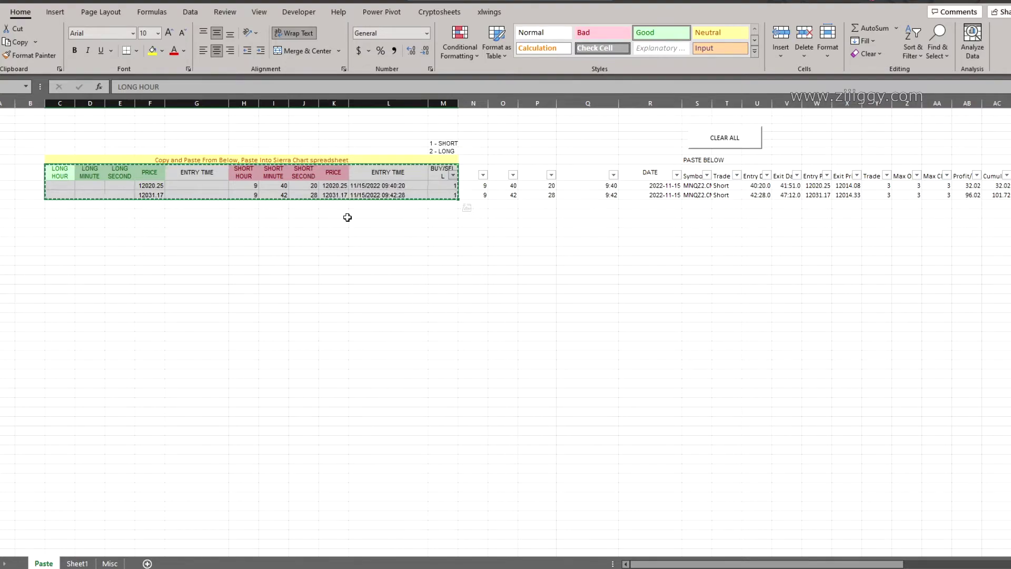
key("alt+Tab")
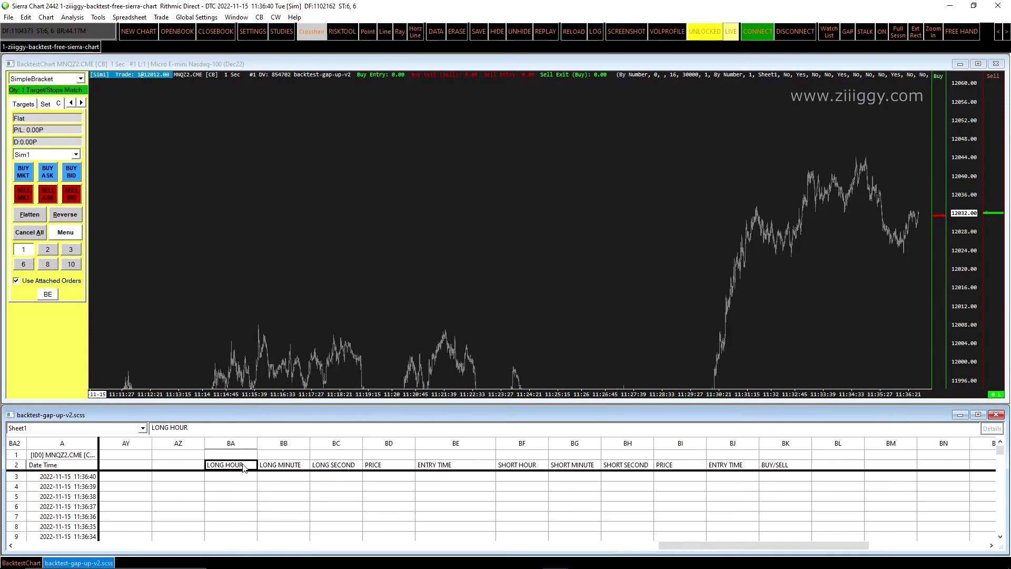
Step: Paste the converted trade rows into the backtest spreadsheet at the LONG HOUR cell BA2
right_click(241, 466)
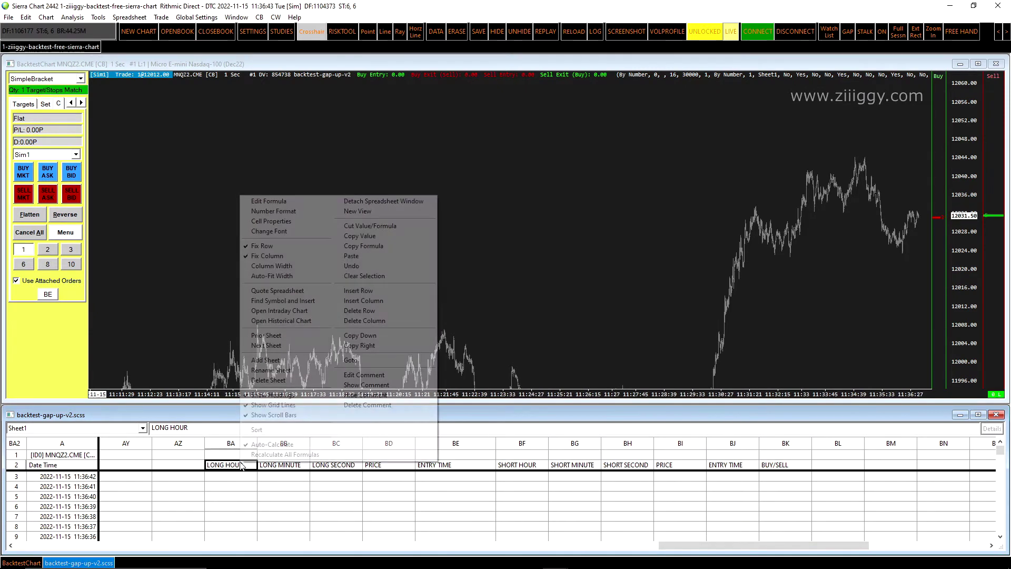
left_click(362, 255)
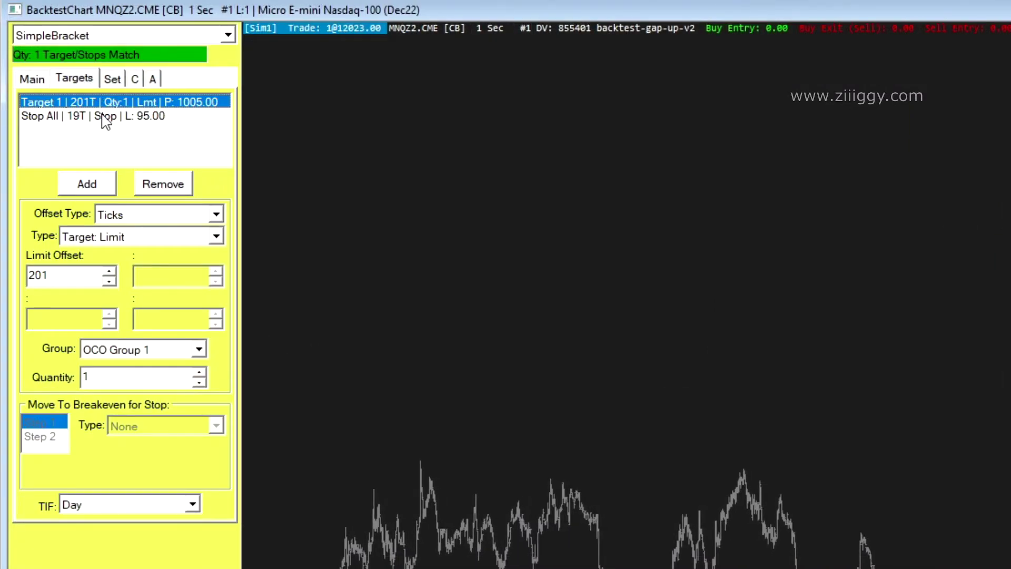
Step: Change the SimpleBracket stop offset from 19 to 45 ticks and the target from 201 to 85 ticks
left_click(105, 117)
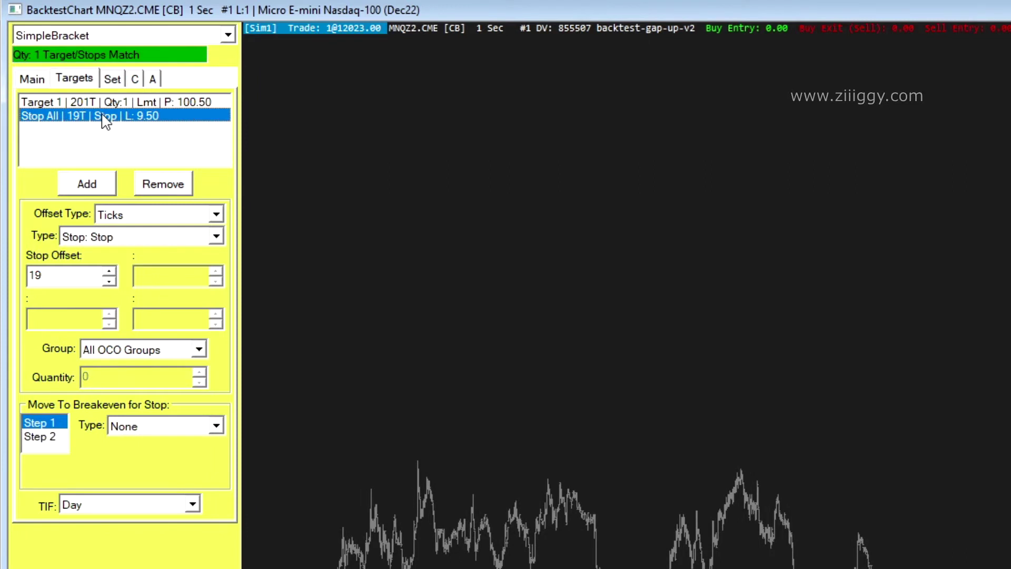
double_click(64, 278)
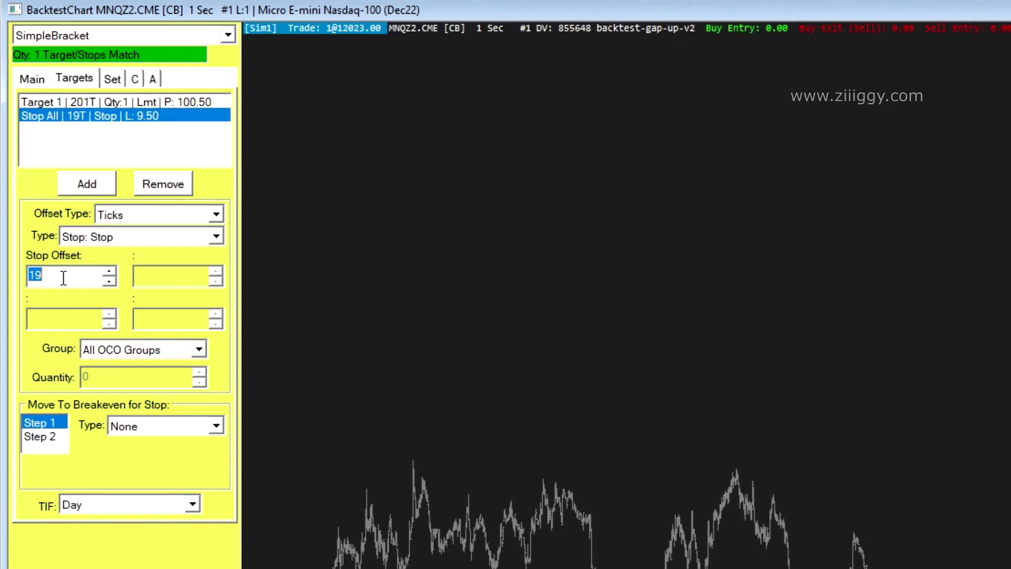
type("45")
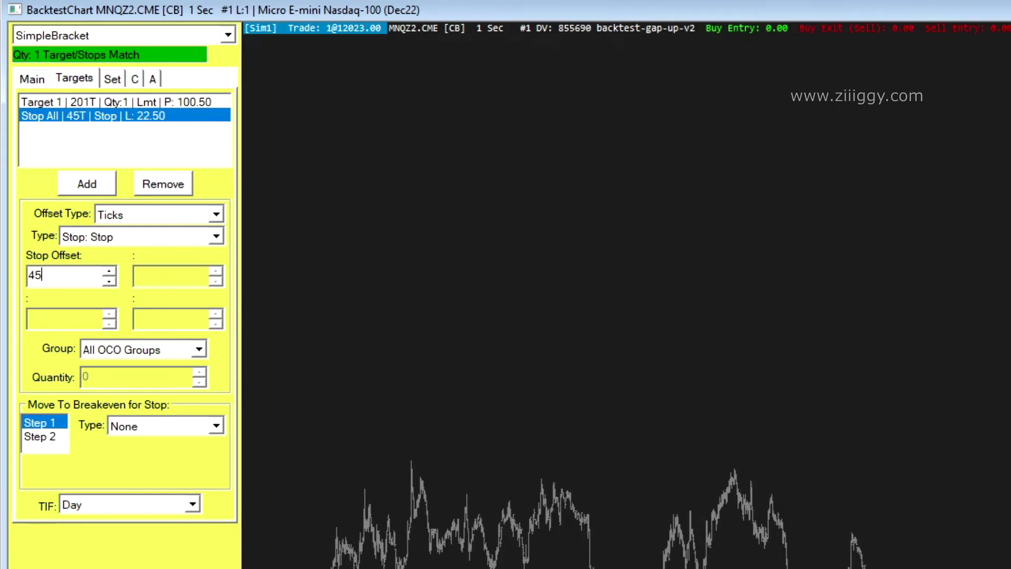
left_click(91, 99)
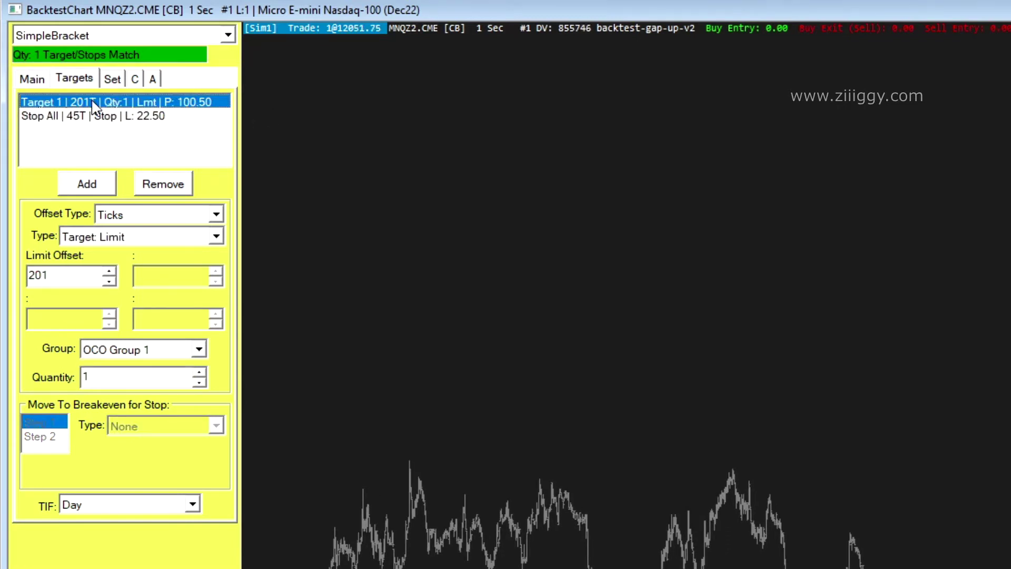
left_click(76, 274)
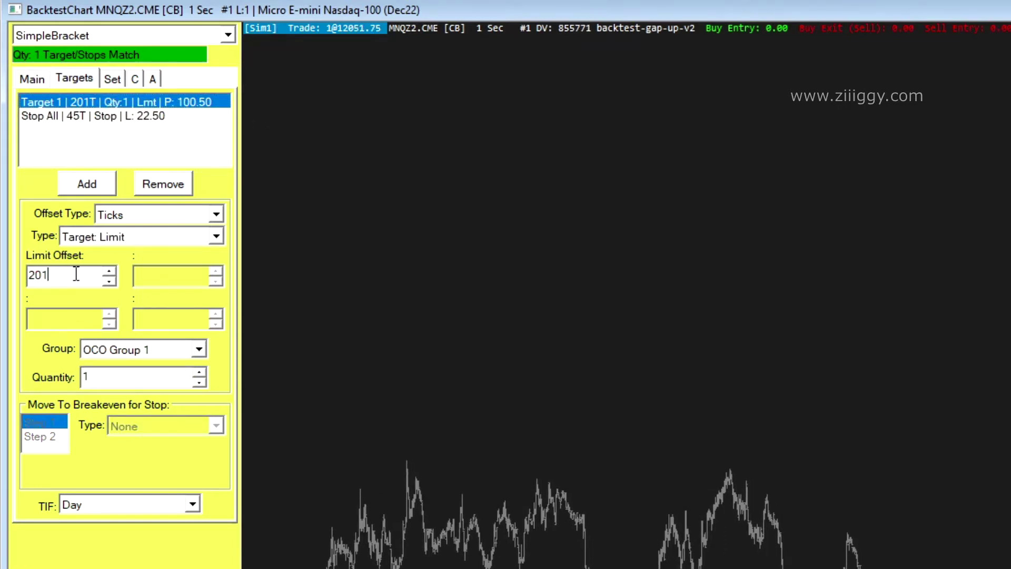
double_click(76, 274)
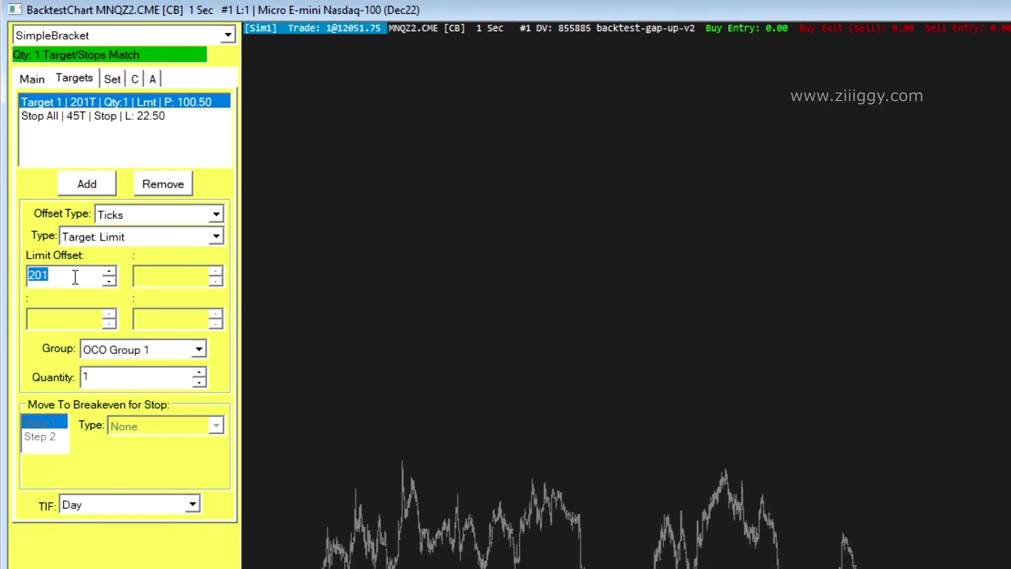
type("85")
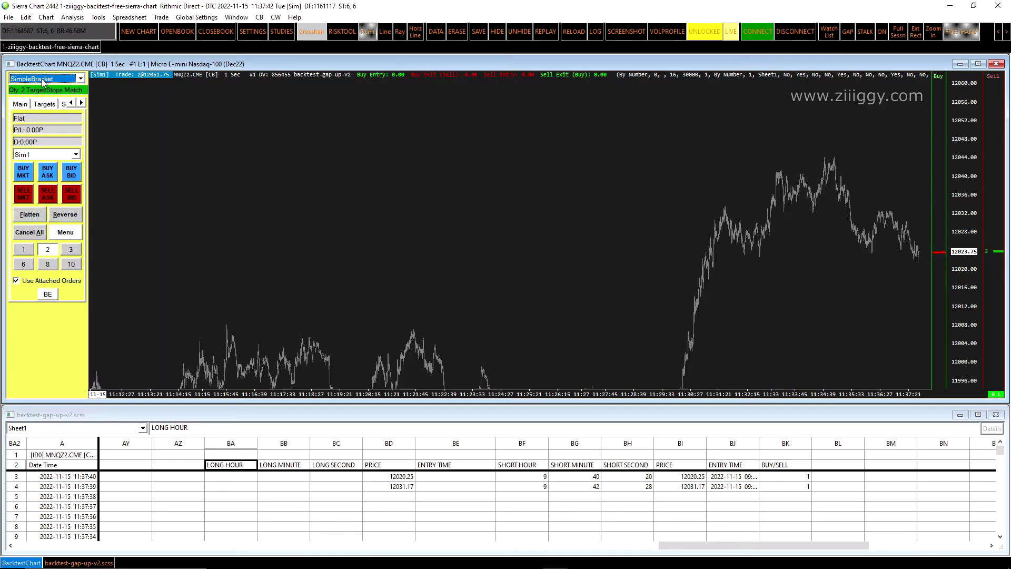
left_click(43, 80)
left_click(44, 80)
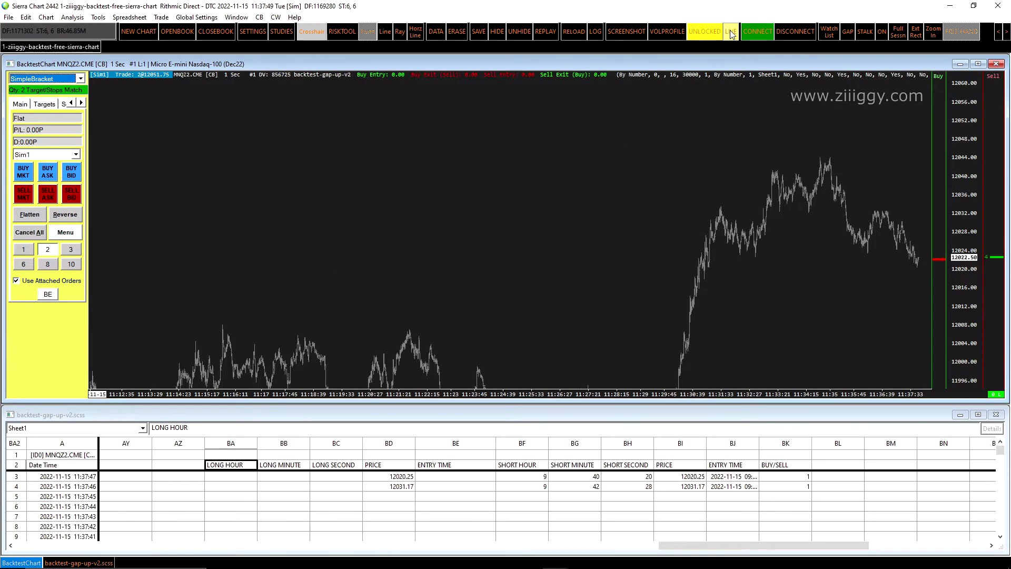
Step: Disconnect the data feed and clear all trade simulation orders and data, confirming Yes
left_click(795, 31)
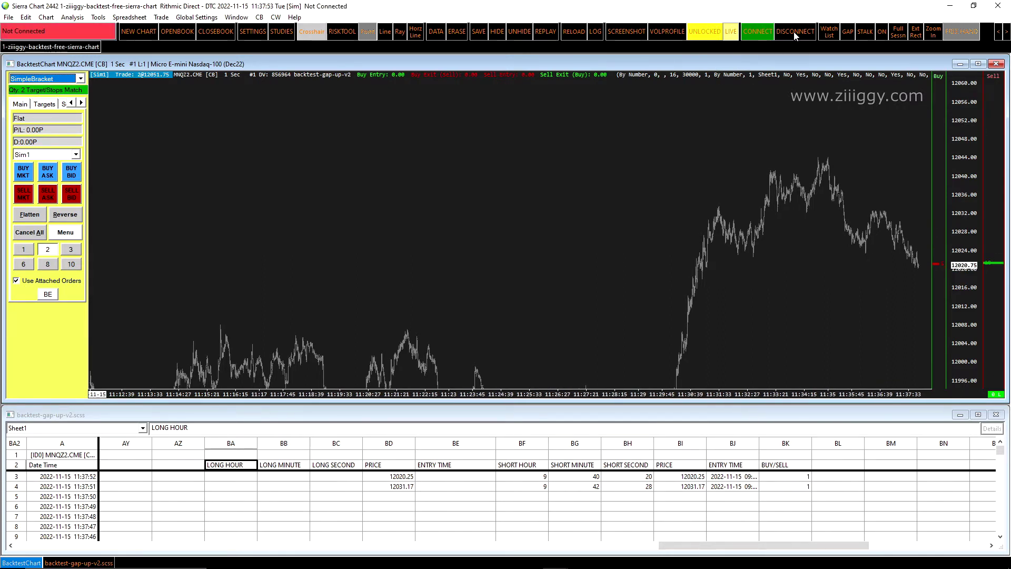
left_click(795, 32)
left_click(162, 18)
left_click(164, 18)
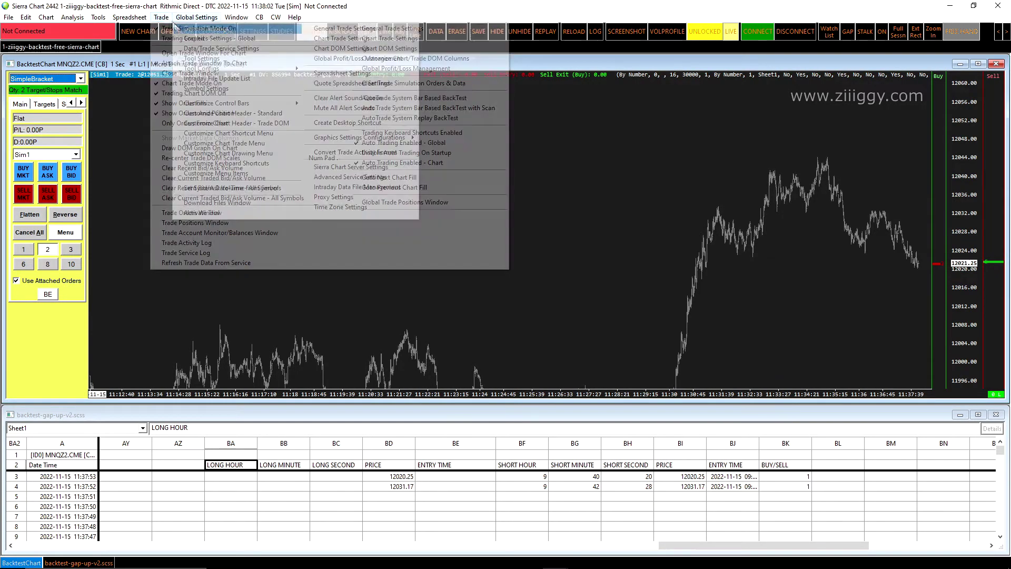
left_click(164, 18)
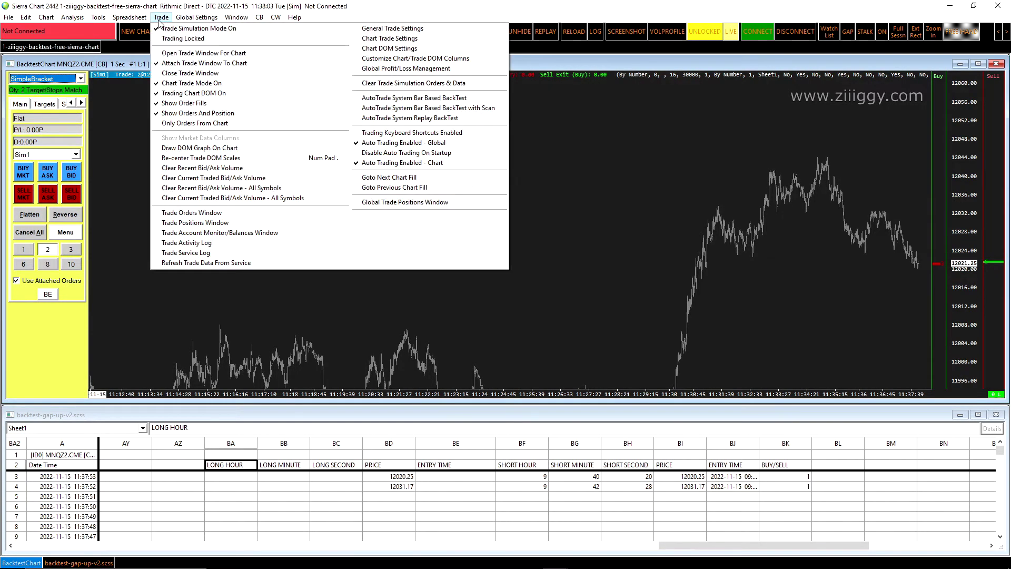
left_click(391, 84)
left_click(499, 305)
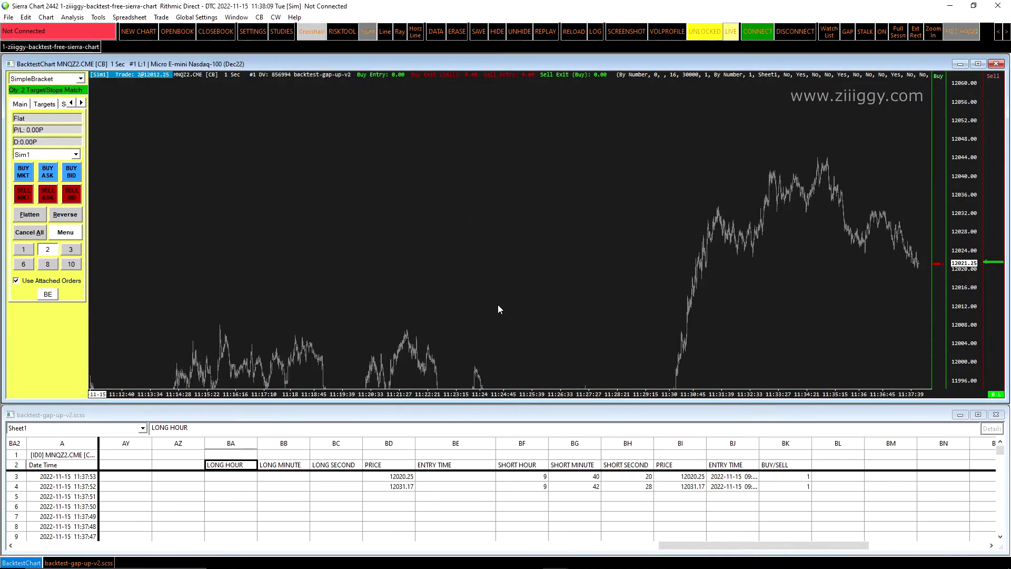
left_click(164, 18)
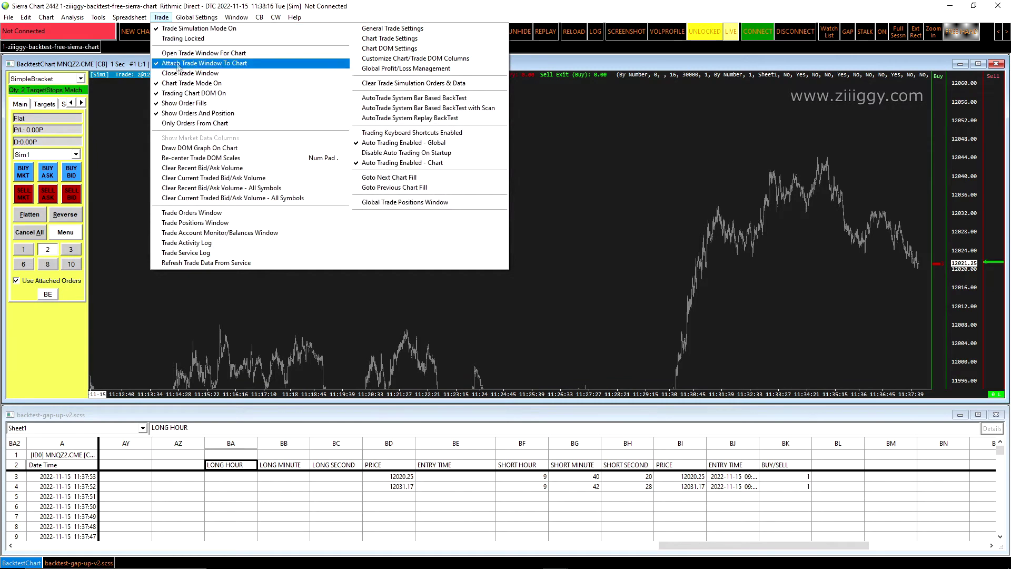
Step: Run an Accurate Trading System back-test replay of all chartbook charts from 09:39 at speed 100000
left_click(443, 119)
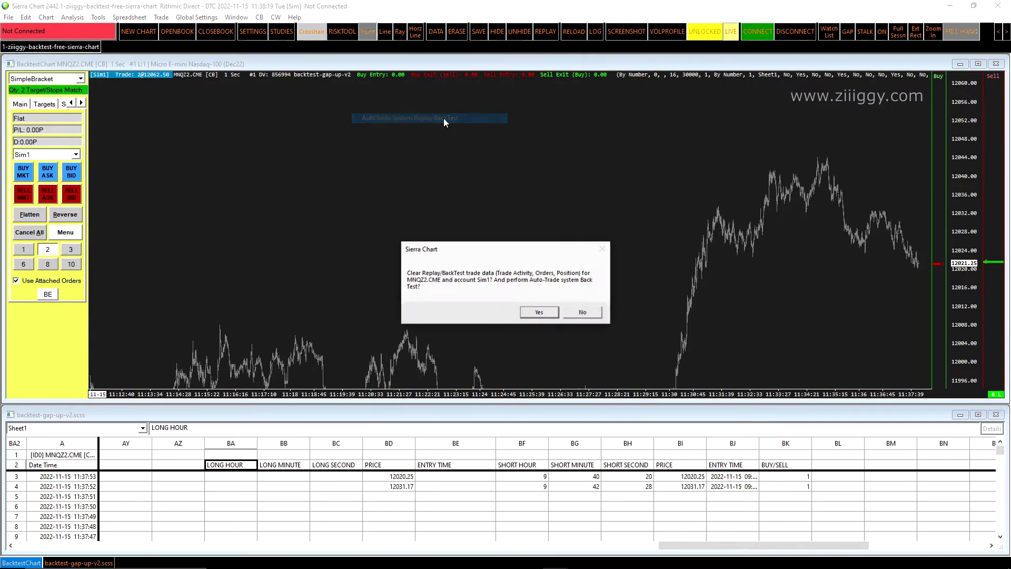
left_click(539, 312)
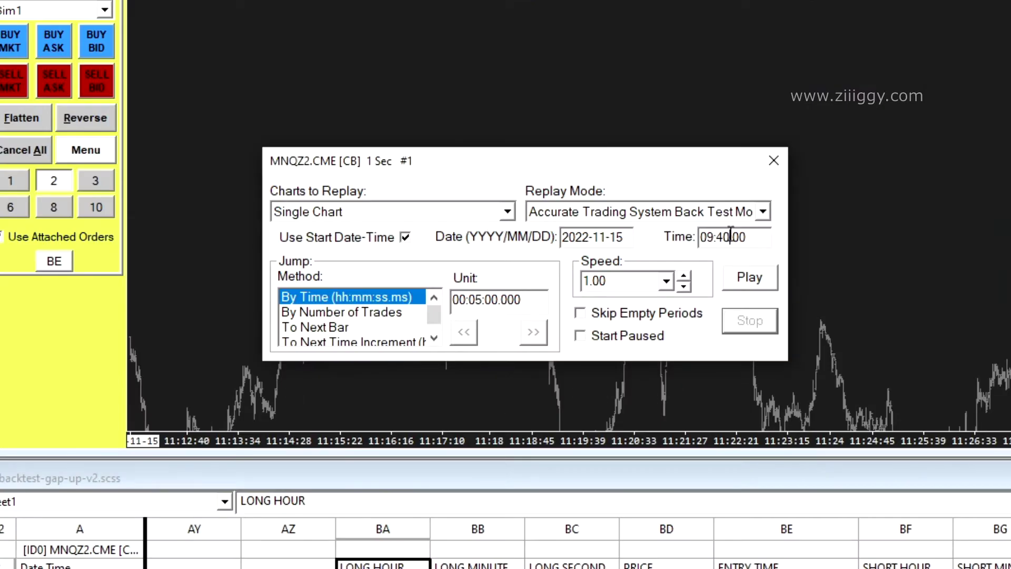
type("39")
left_click(762, 212)
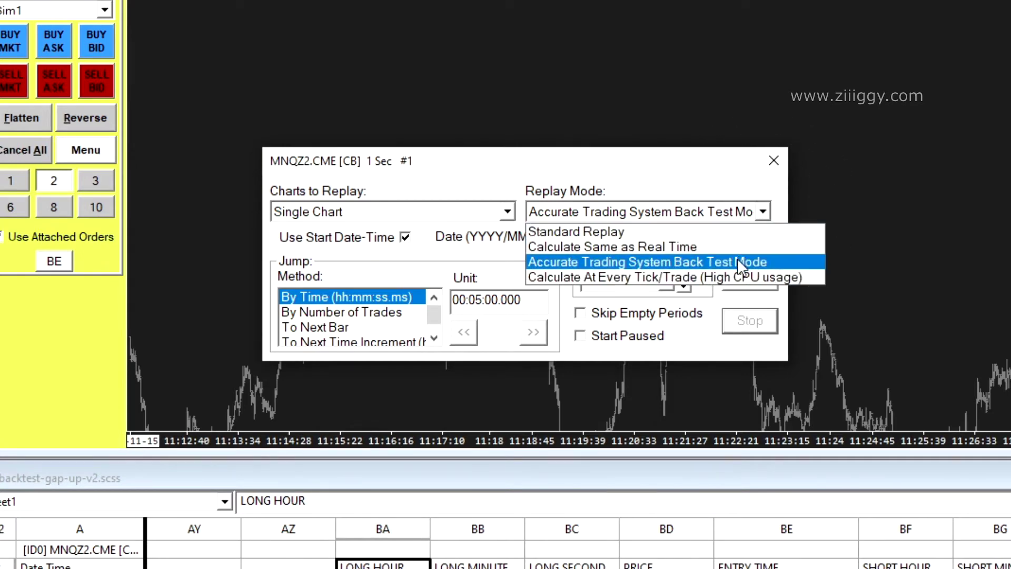
left_click(738, 261)
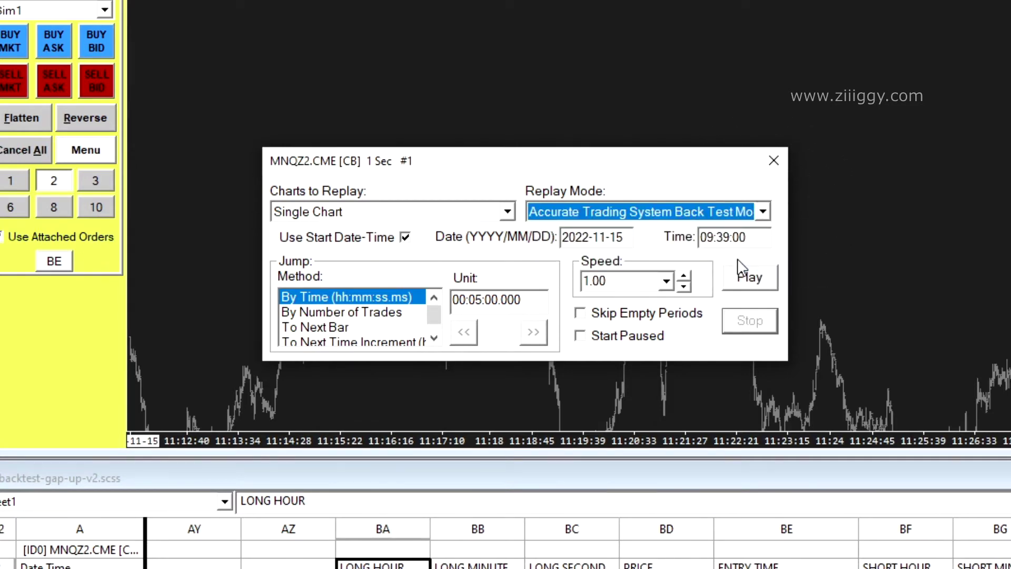
left_click(507, 212)
left_click(418, 248)
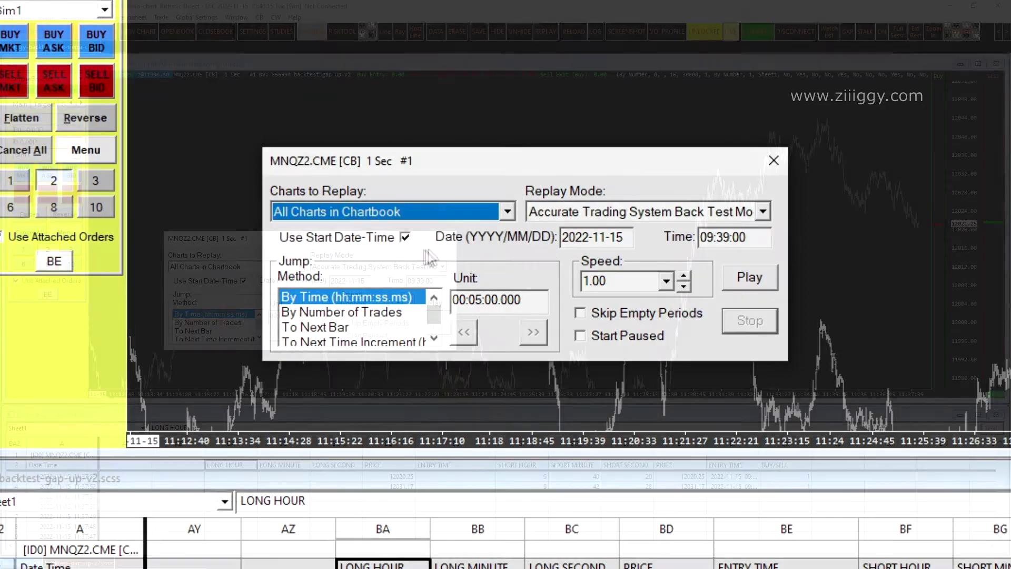
double_click(611, 280)
type("100000")
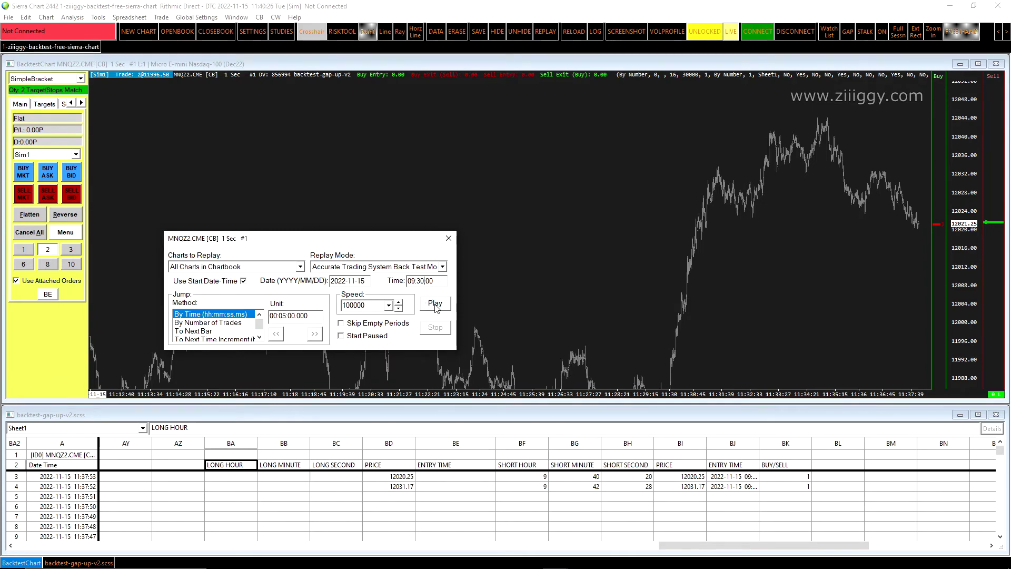
left_click(435, 304)
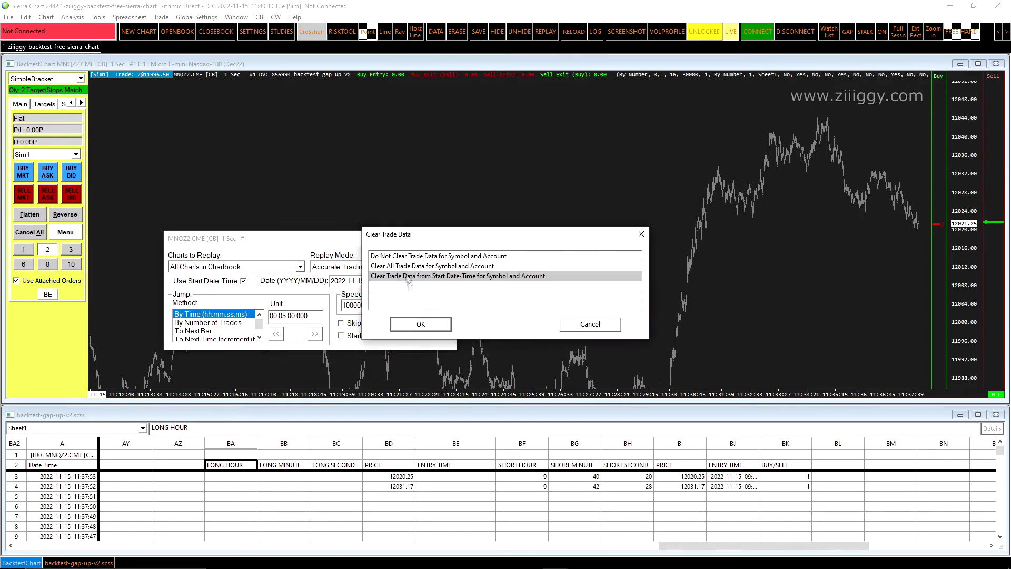
left_click(420, 324)
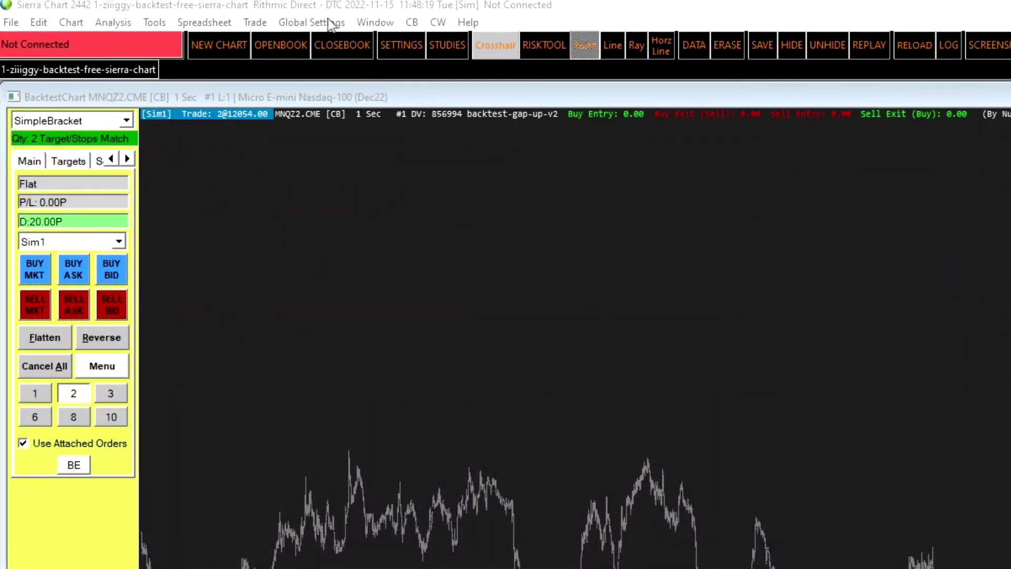
Step: Review the two short trades' statistics in the Trade Activity Log: 33.36 net profit, 1.69 profit factor
left_click(262, 29)
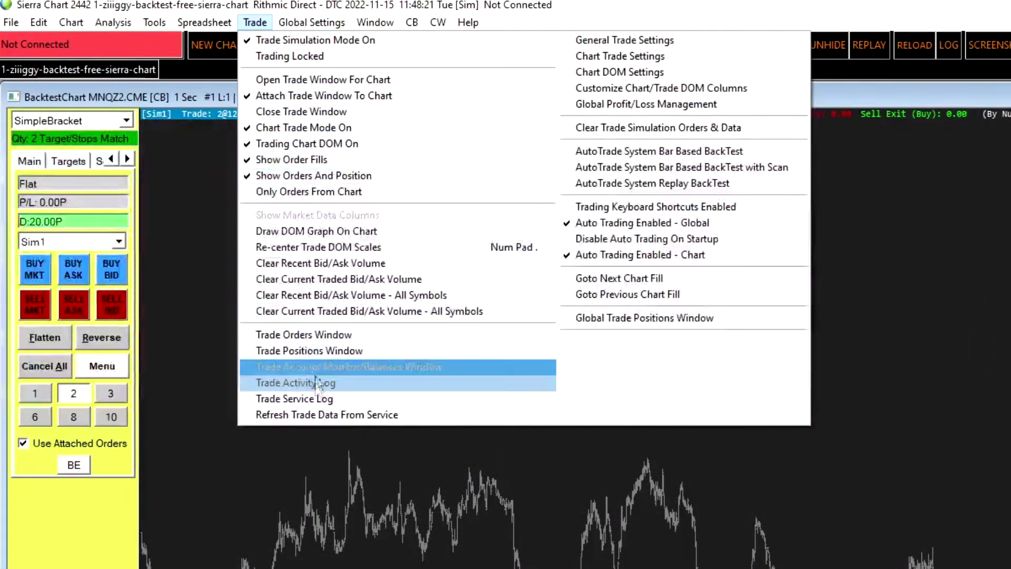
left_click(316, 383)
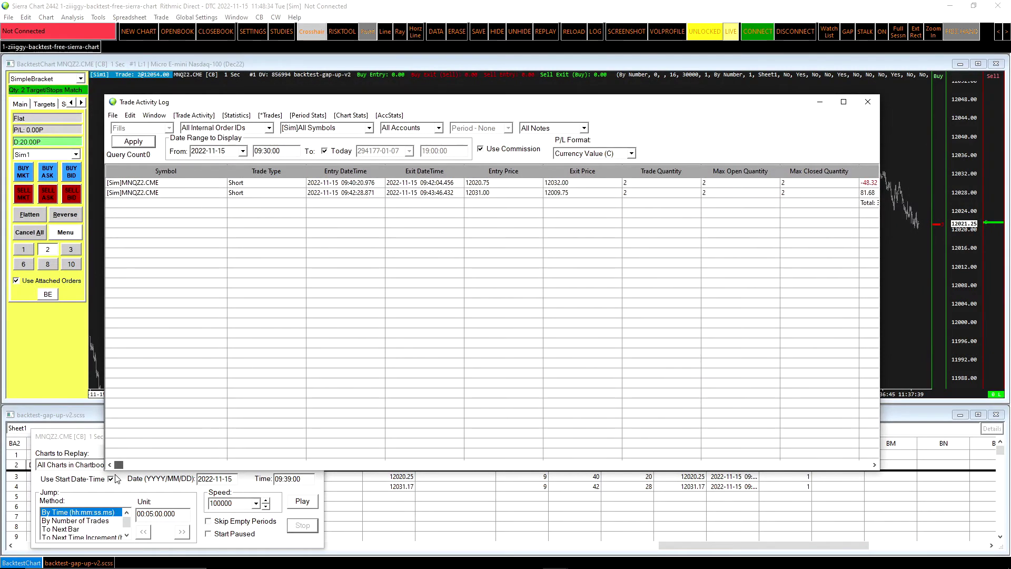
mouse_move(116, 478)
left_mouse_down()
mouse_move(289, 463)
mouse_move(104, 469)
left_mouse_up()
left_click(237, 115)
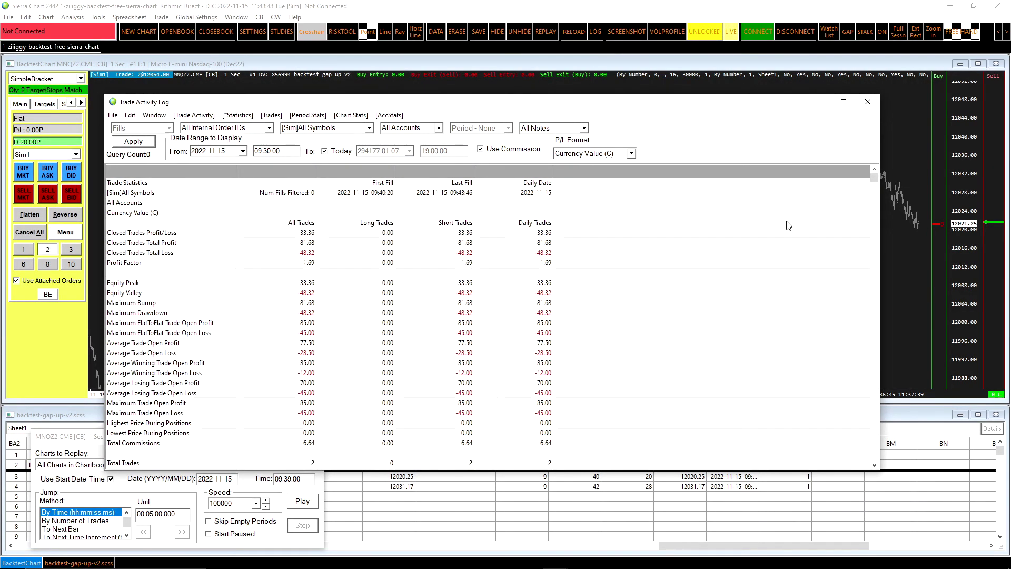
scroll(788, 225, "down", 5)
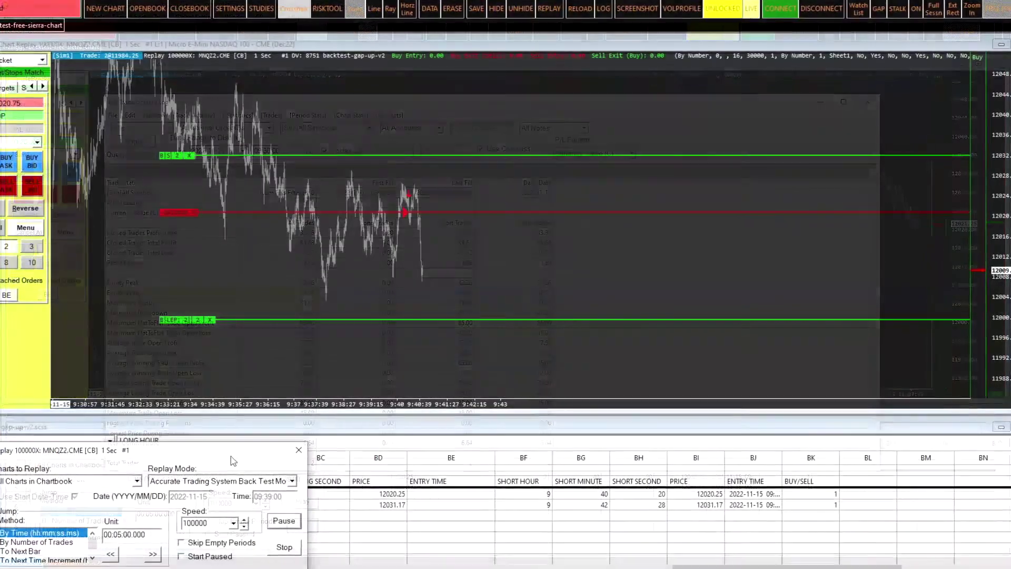